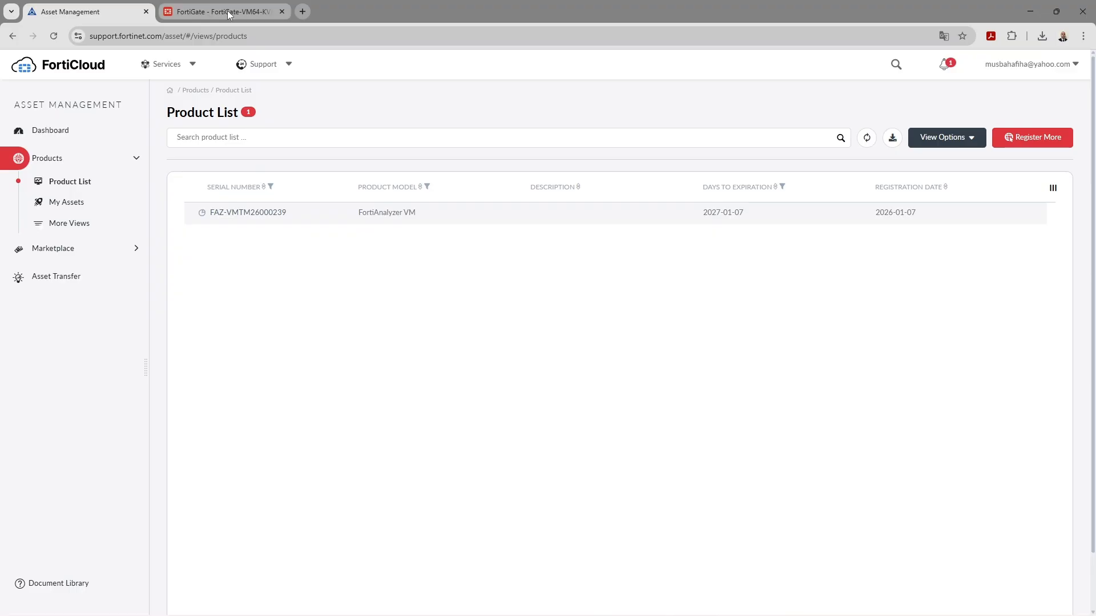
Choose Evaluation license on the VM License page and enter the FortiCare account email
left_click(228, 13)
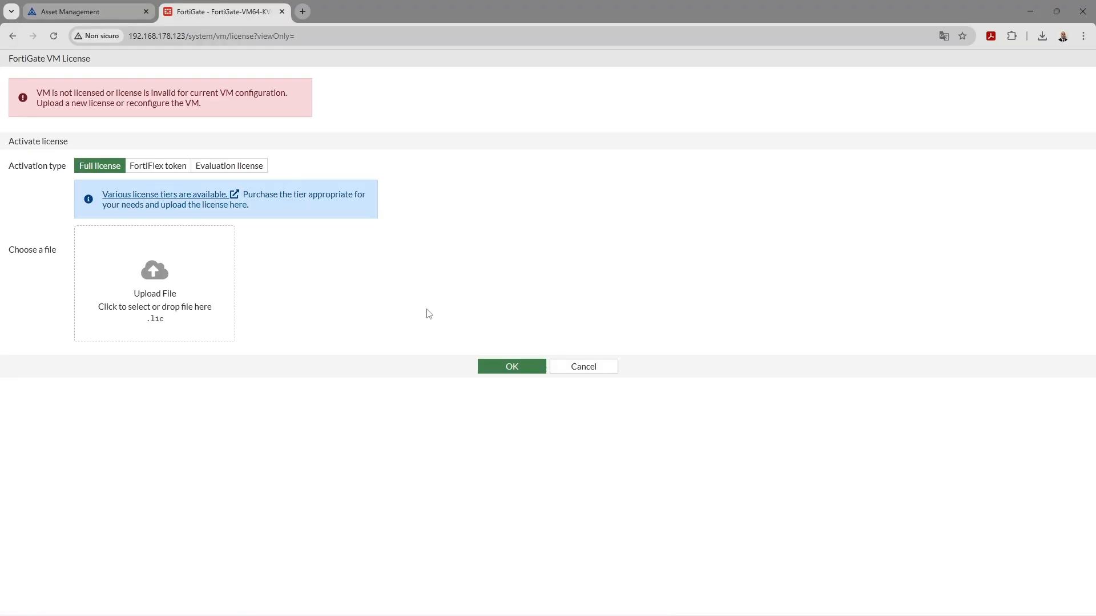
left_click(228, 173)
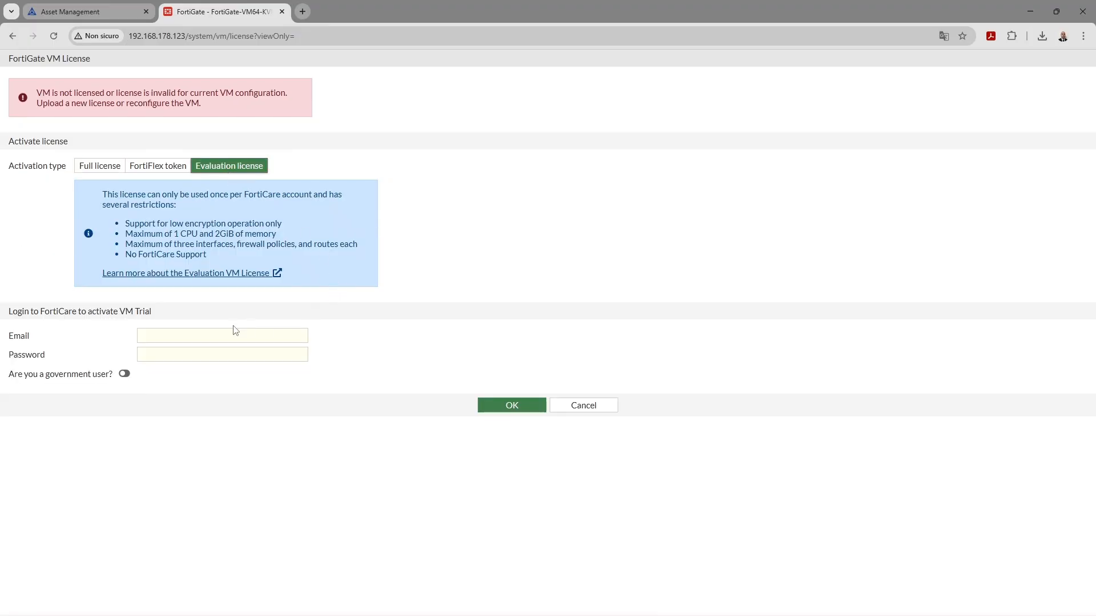
left_click(164, 335)
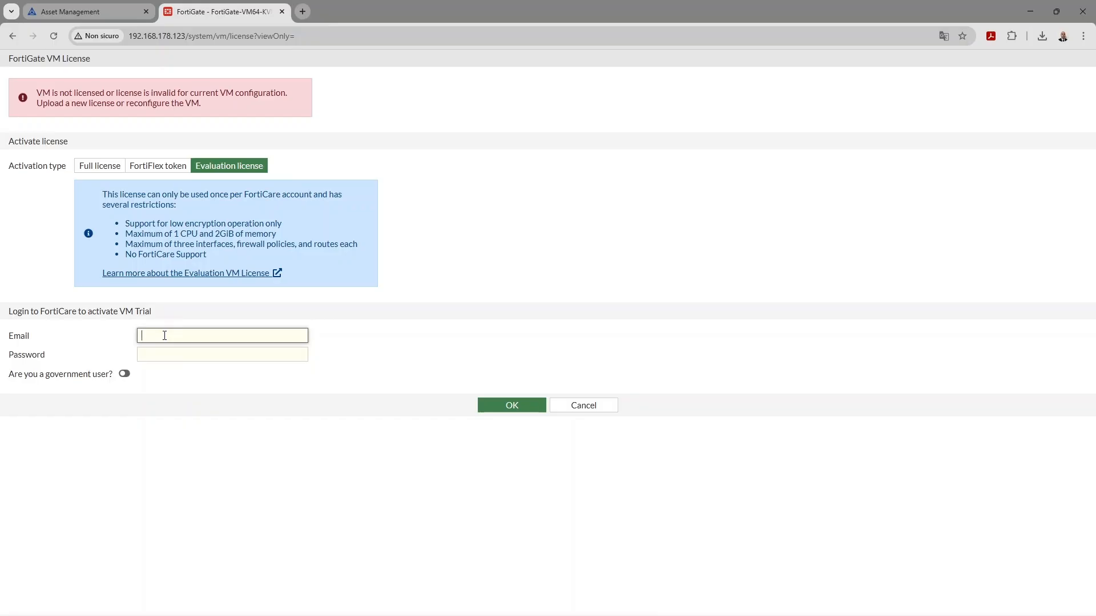
type("a")
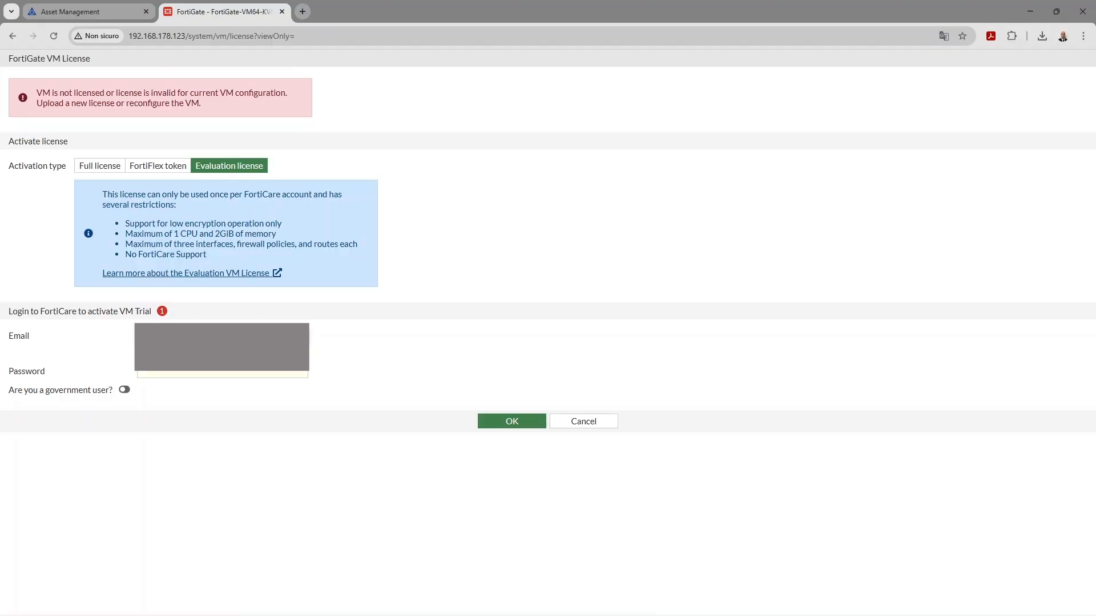
type(".c.com")
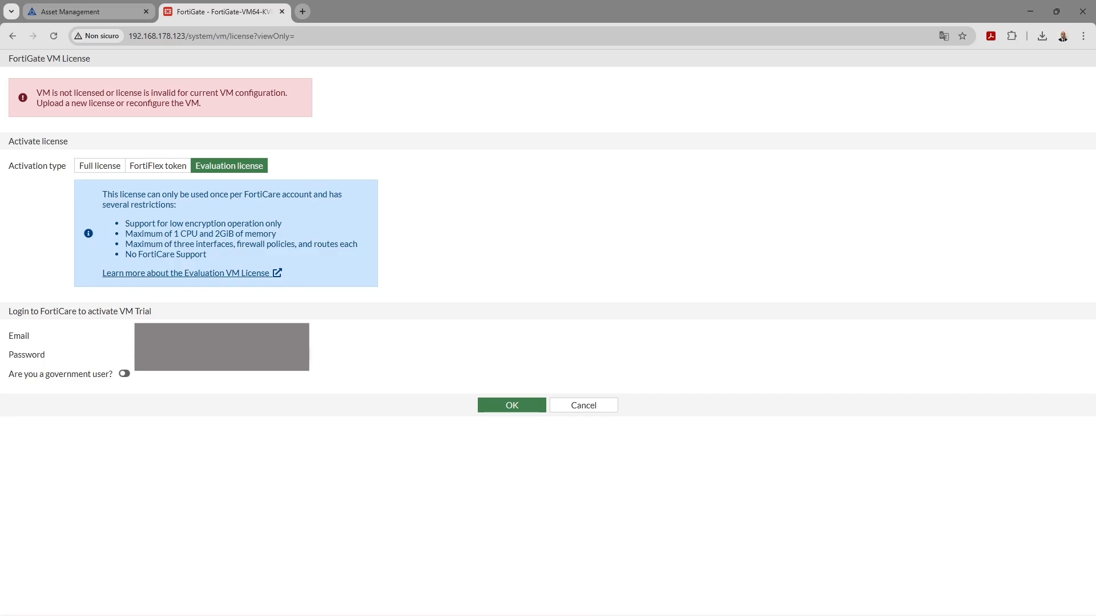
type("•")
Run 'get sys status' in the SecureCRT FortiGate session and page through the output
key("alt+Tab")
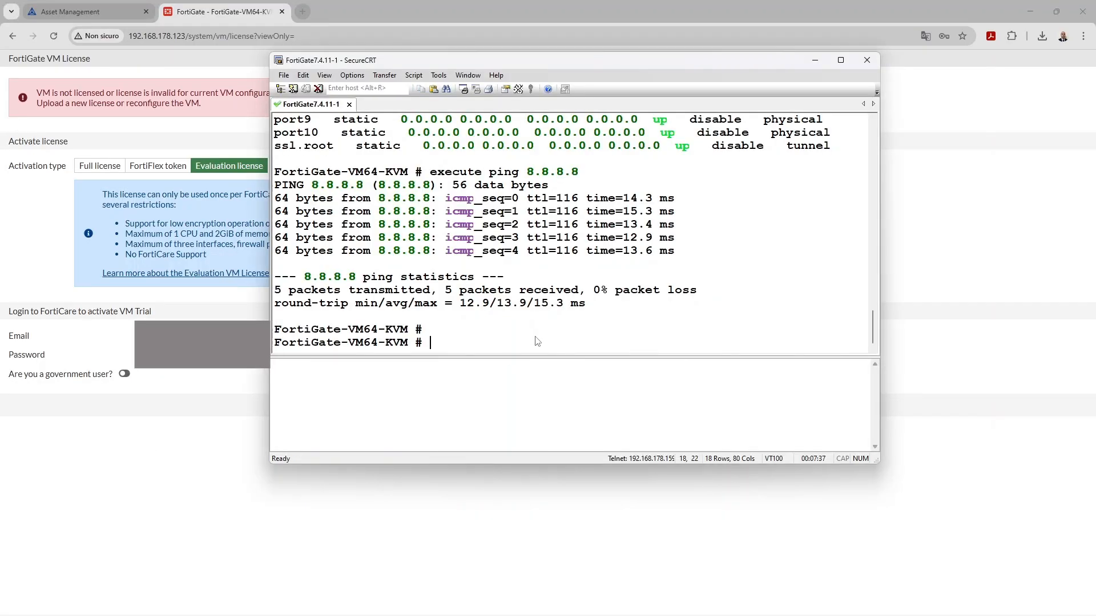
type("get sys status")
key("Return")
key("space")
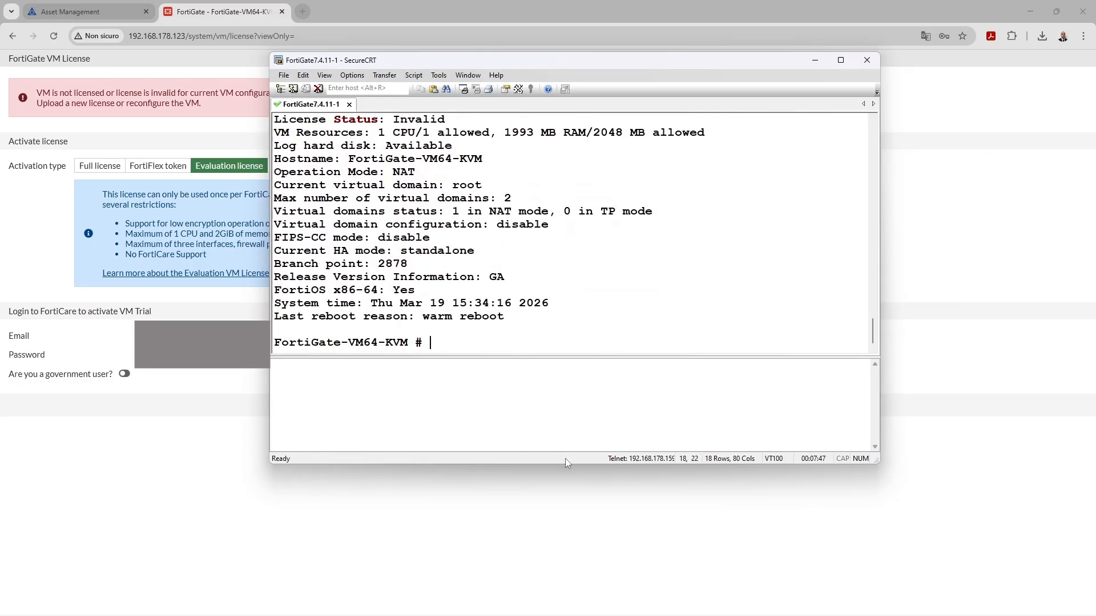
Enlarge the terminal, highlight License Status: Invalid, and return to the browser
left_click_drag(566, 464, 566, 498)
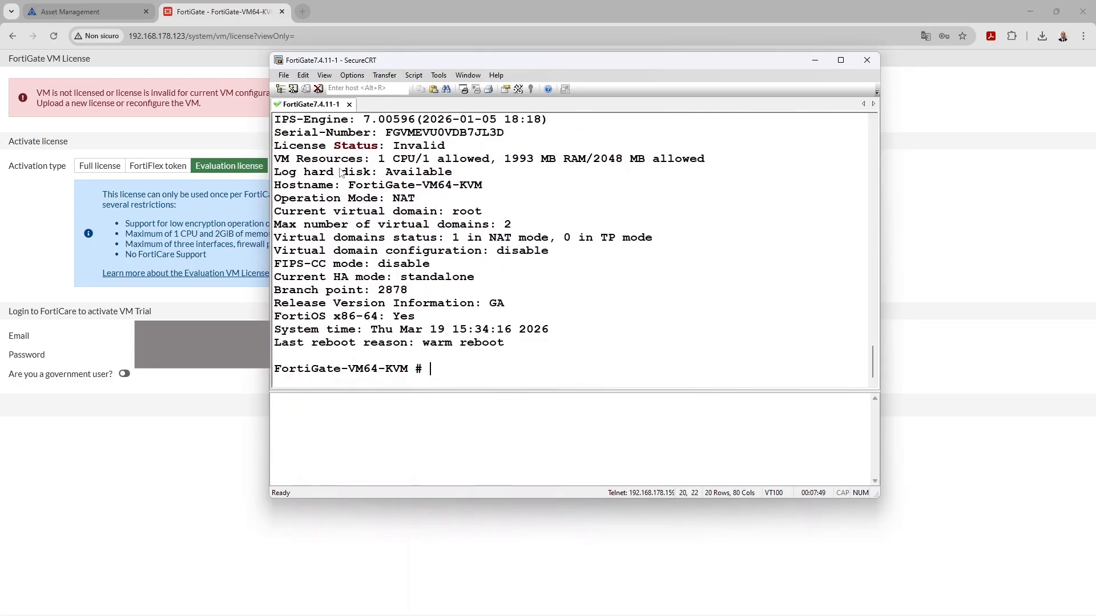
left_click_drag(282, 147, 390, 147)
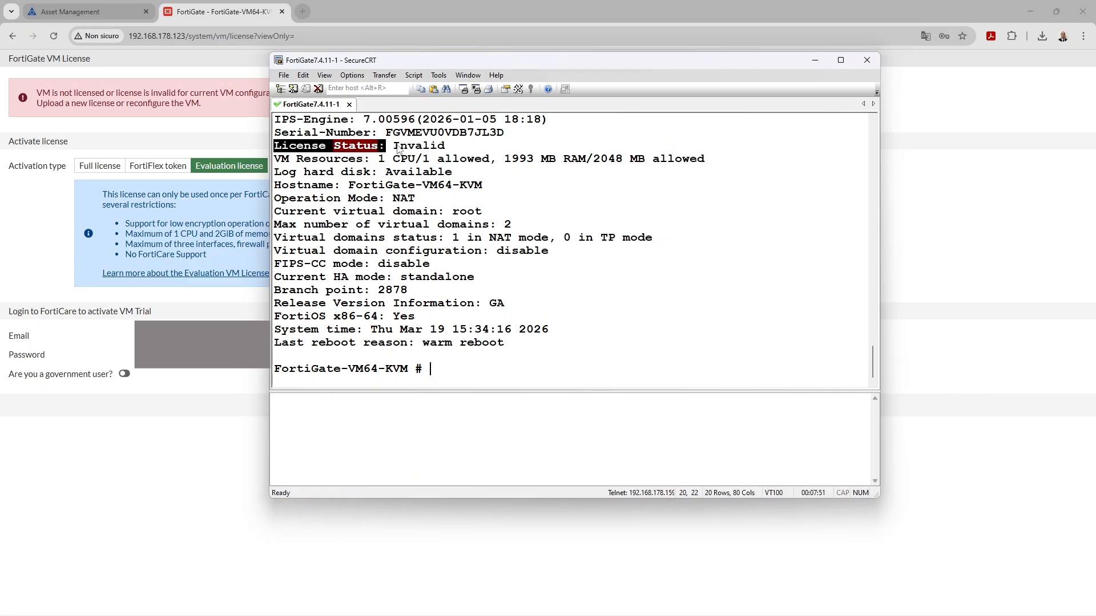
double_click(404, 147)
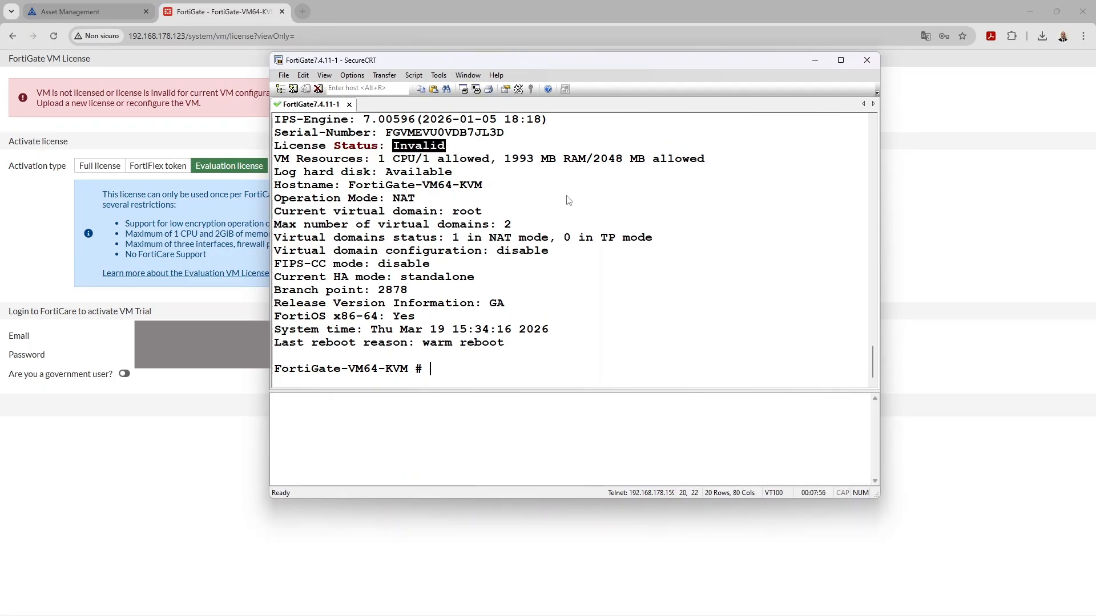
key("alt+Tab")
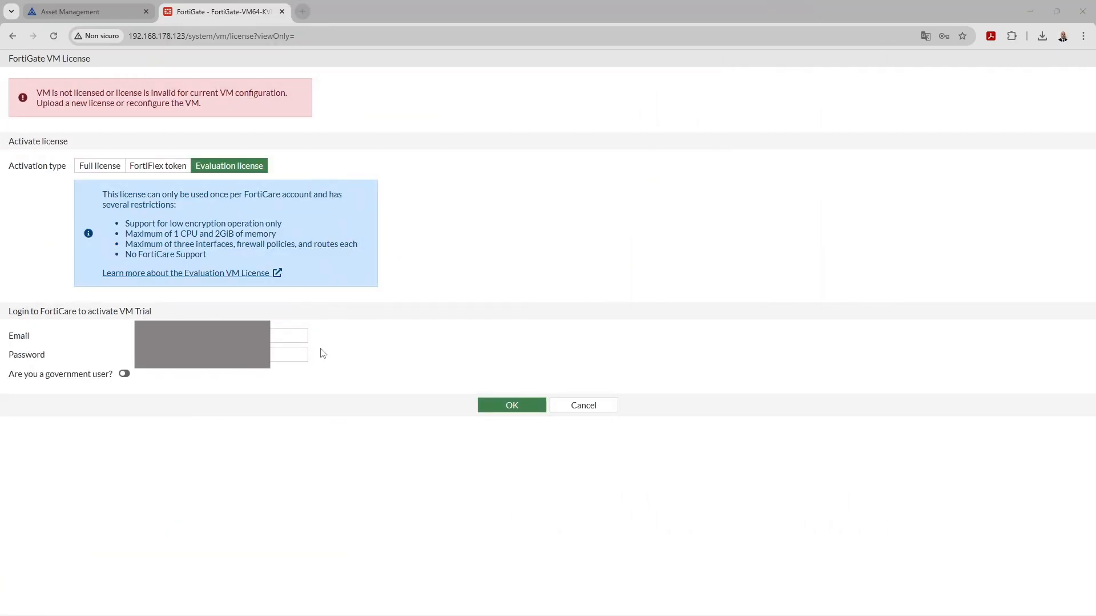
Submit the evaluation license and confirm the reboot that applies it
left_click(539, 411)
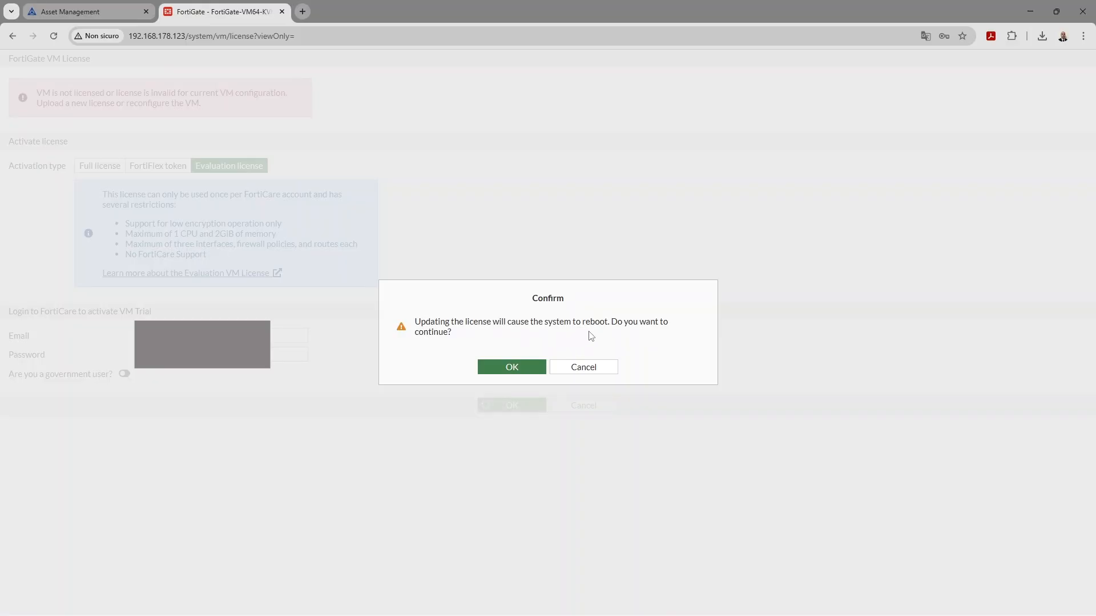
left_click(515, 368)
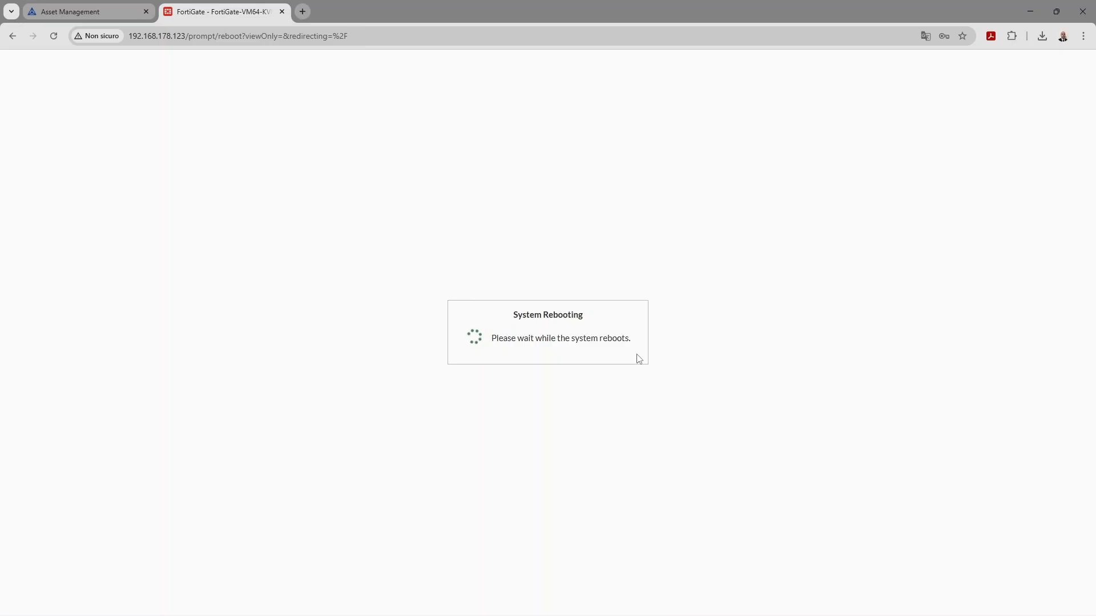
left_click(97, 10)
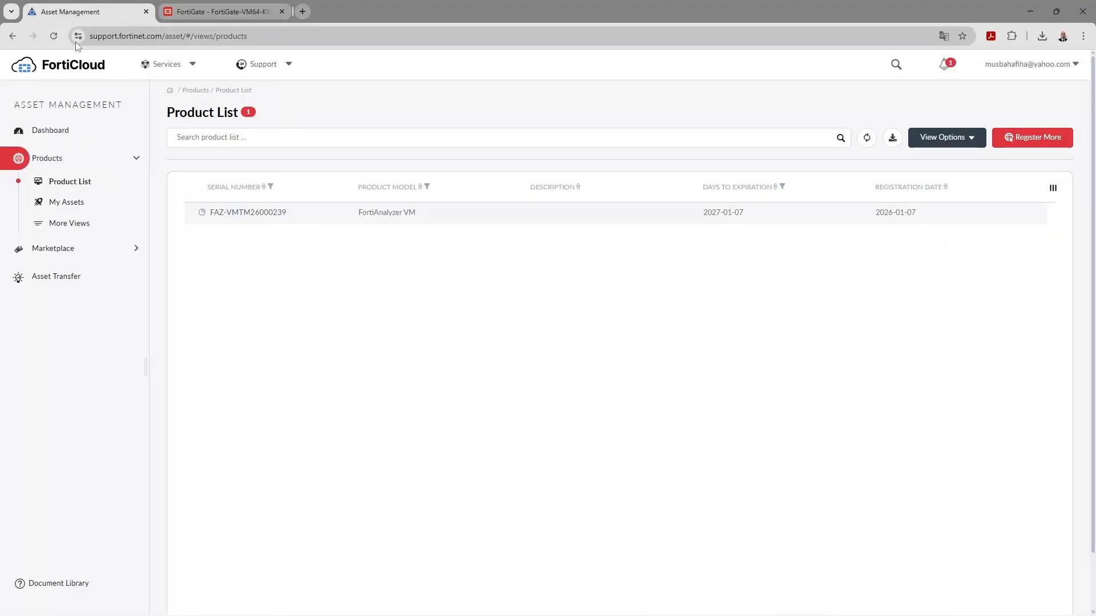
Refresh FortiCloud and check the Product List for the new FortiGate VM Trial
left_click(53, 36)
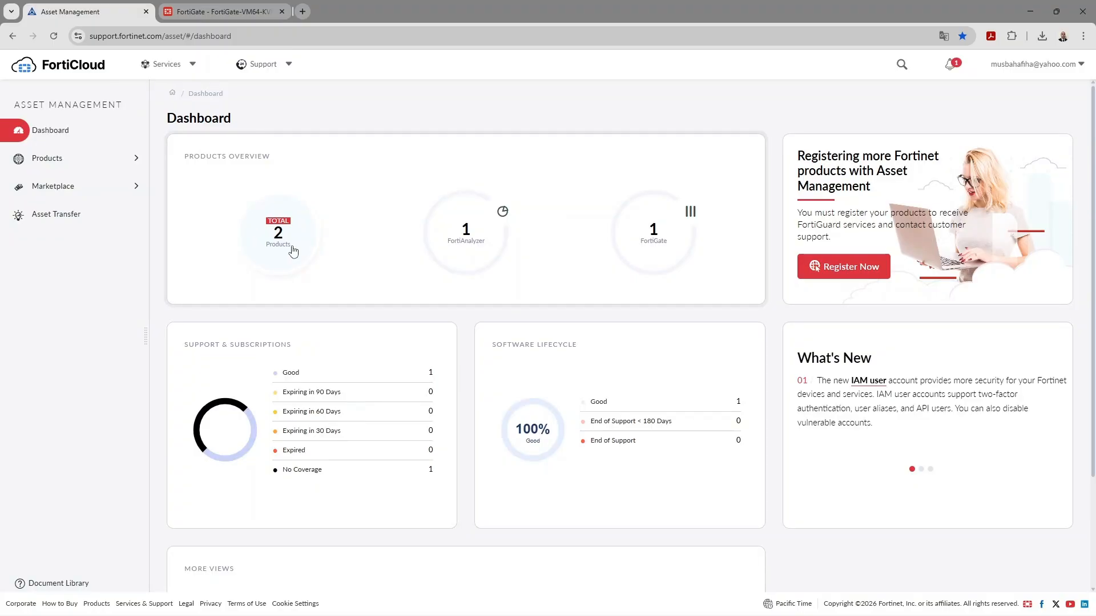
left_click(293, 251)
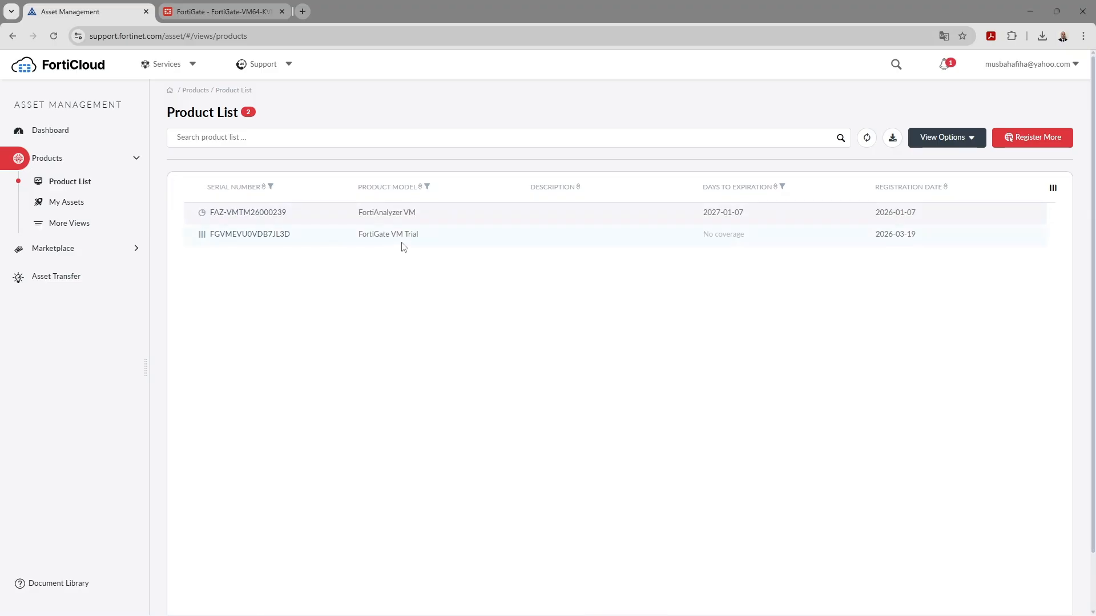
left_click(228, 4)
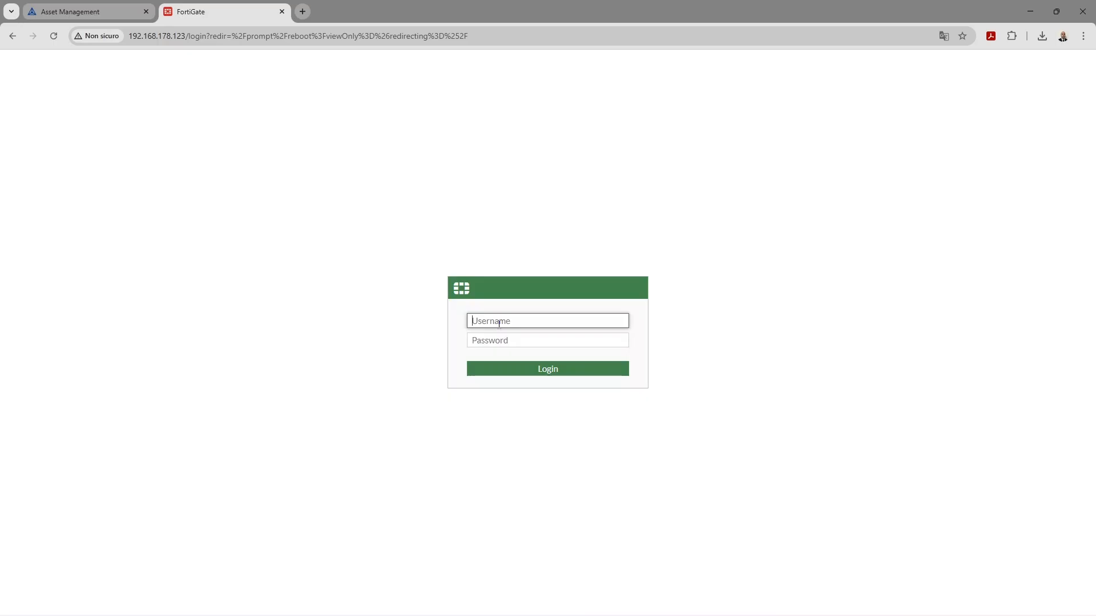
Log back in as admin with the account password and begin the FortiGate setup
type("admin")
key("Tab")
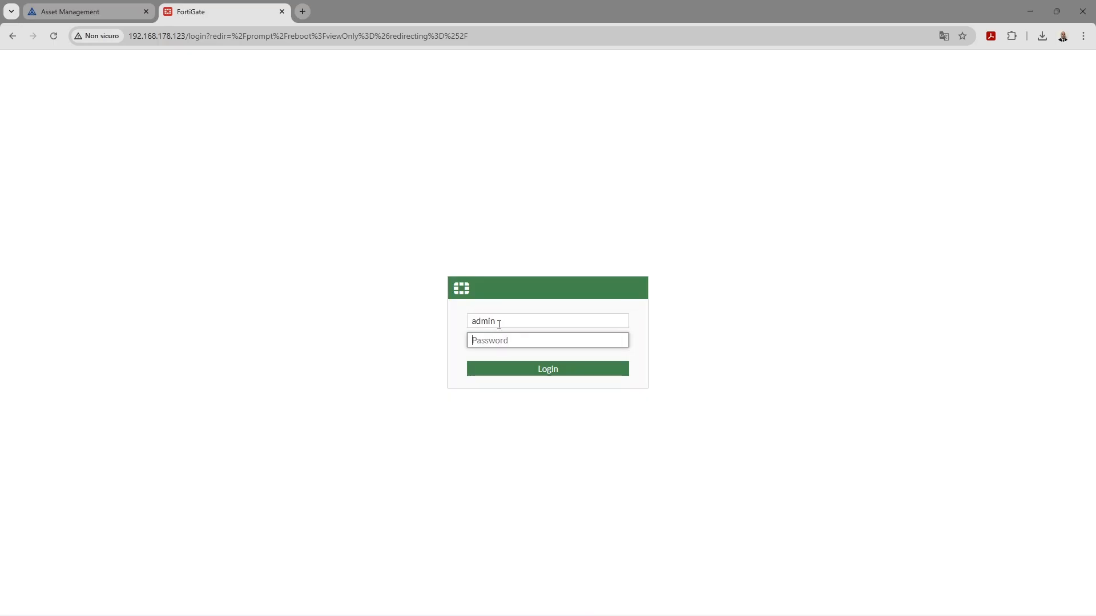
type("**************")
key("Return")
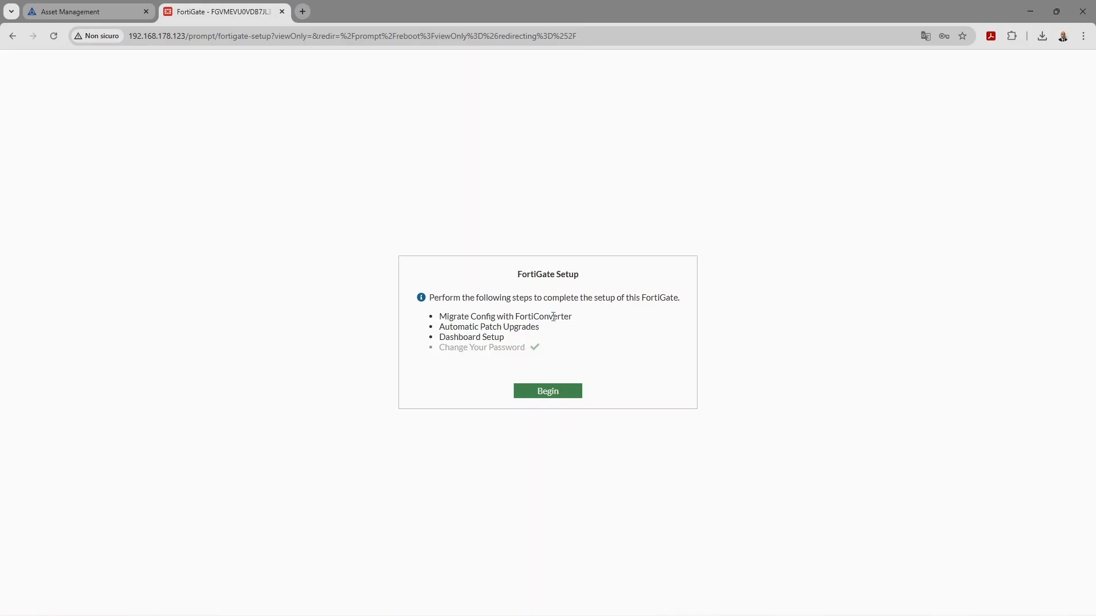
left_click(542, 392)
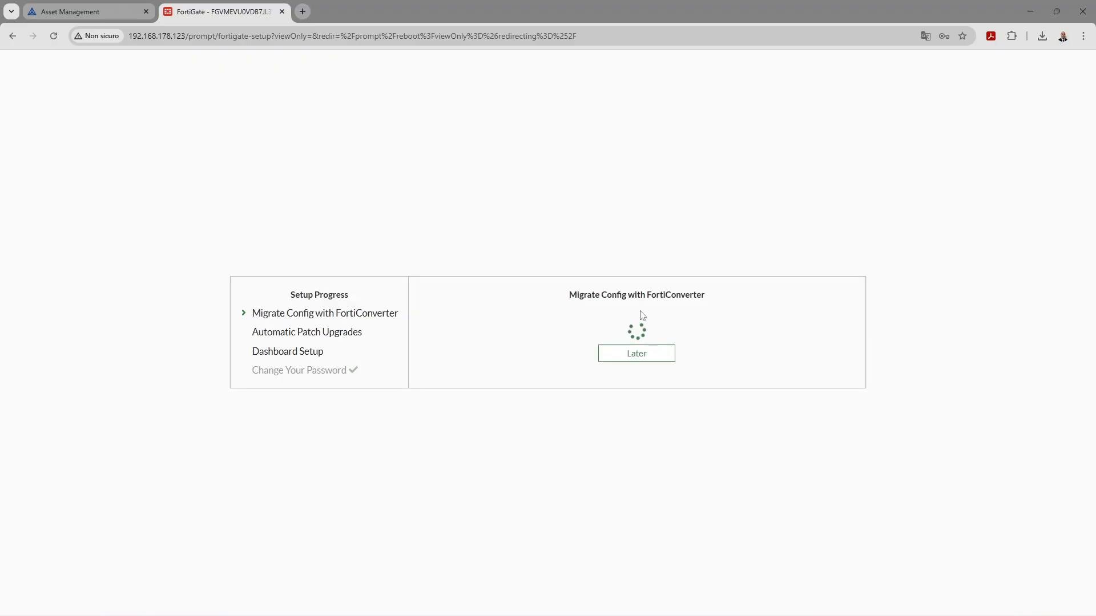
Skip FortiConverter config migration and enable automatic firmware patch upgrades
left_click(645, 362)
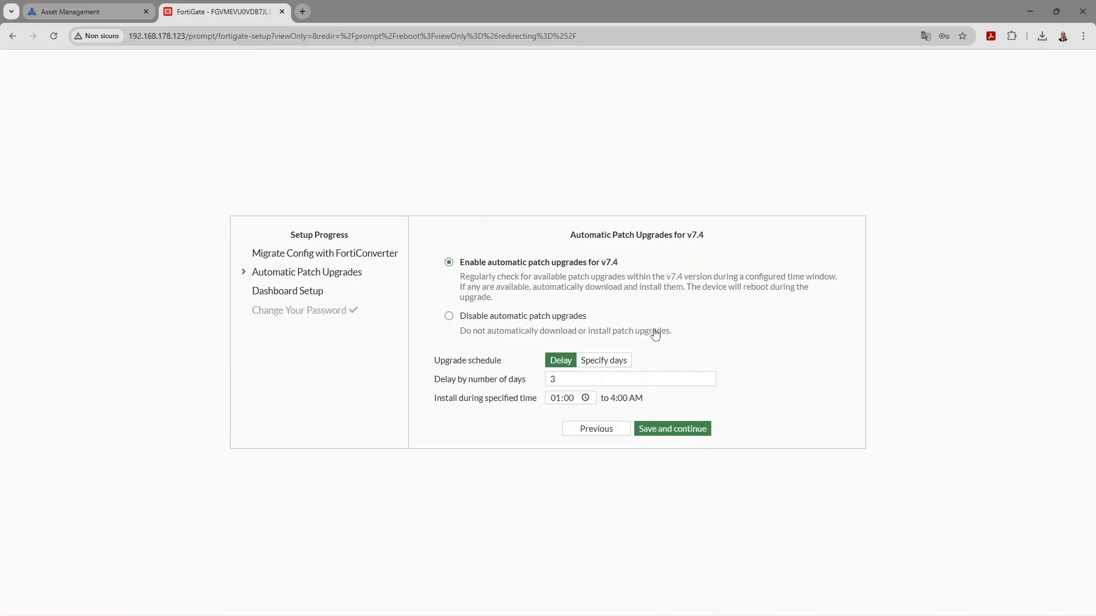
left_click(677, 433)
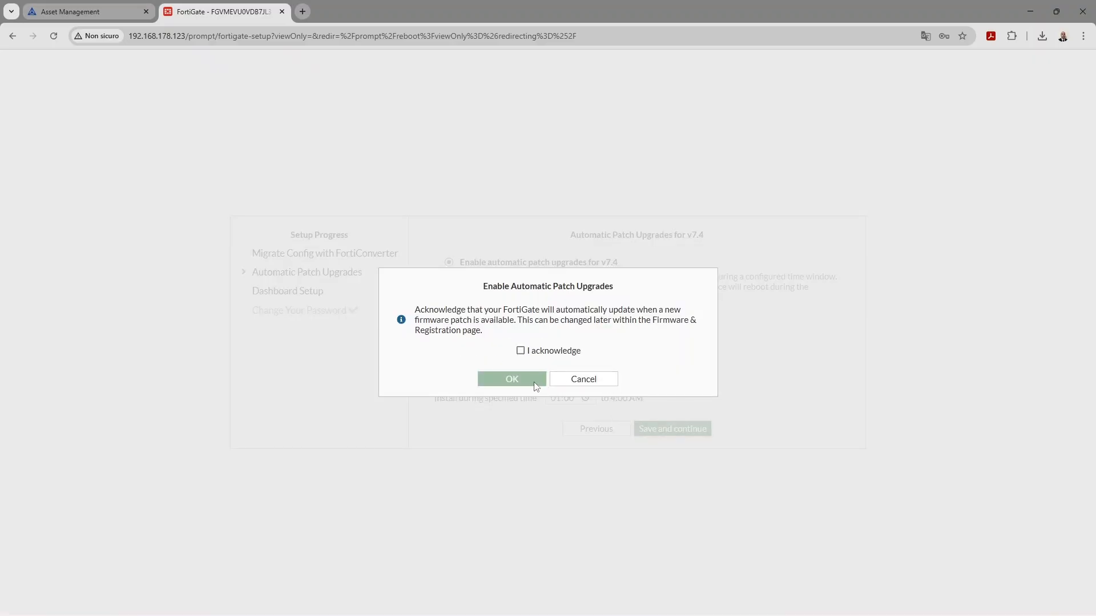
left_click(520, 351)
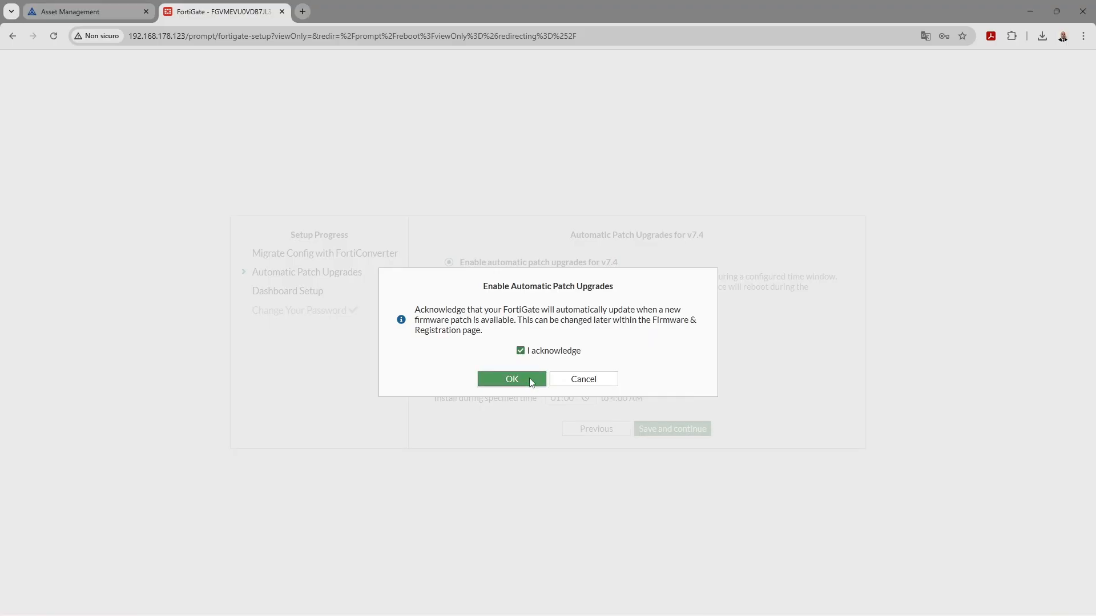
left_click(529, 378)
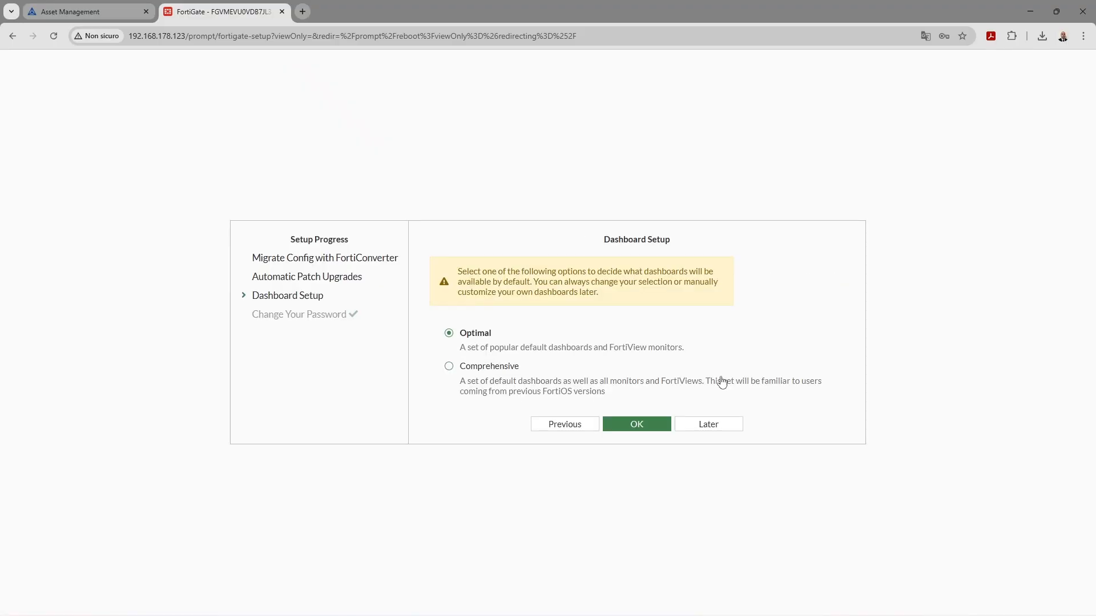
Accept the Optimal dashboard set and dismiss the FortiOS 7.4 release overview
left_click(656, 423)
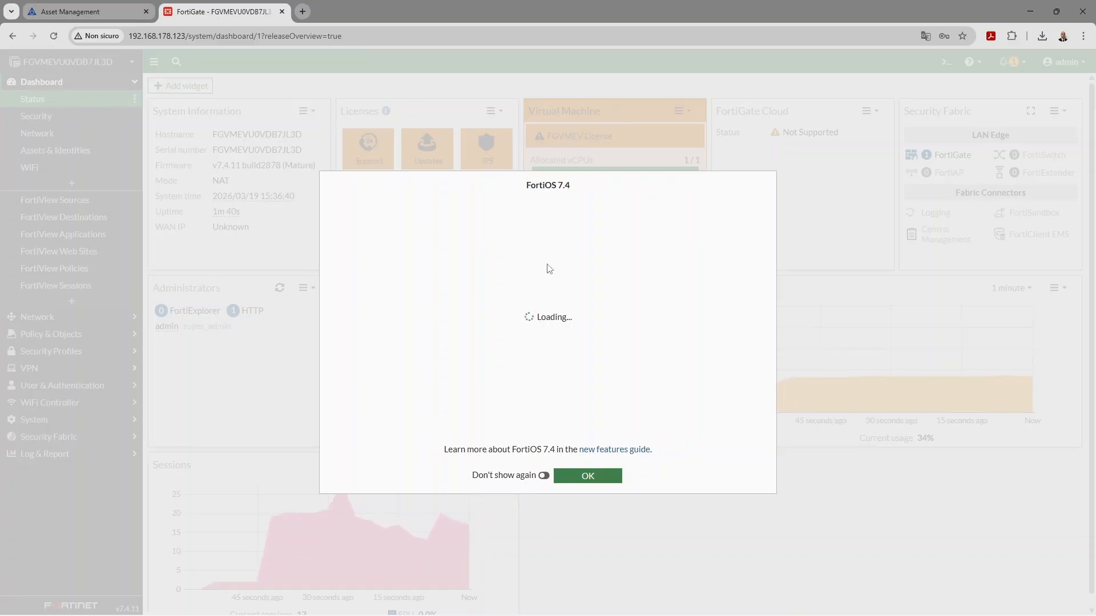
left_click(592, 481)
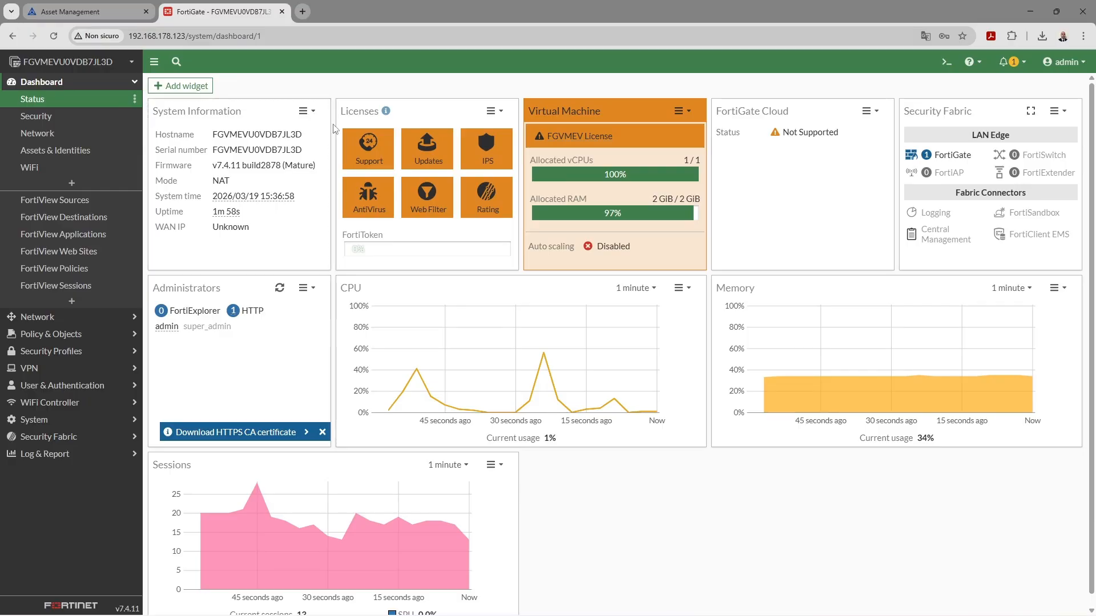
left_click(490, 115)
mouse_move(504, 128)
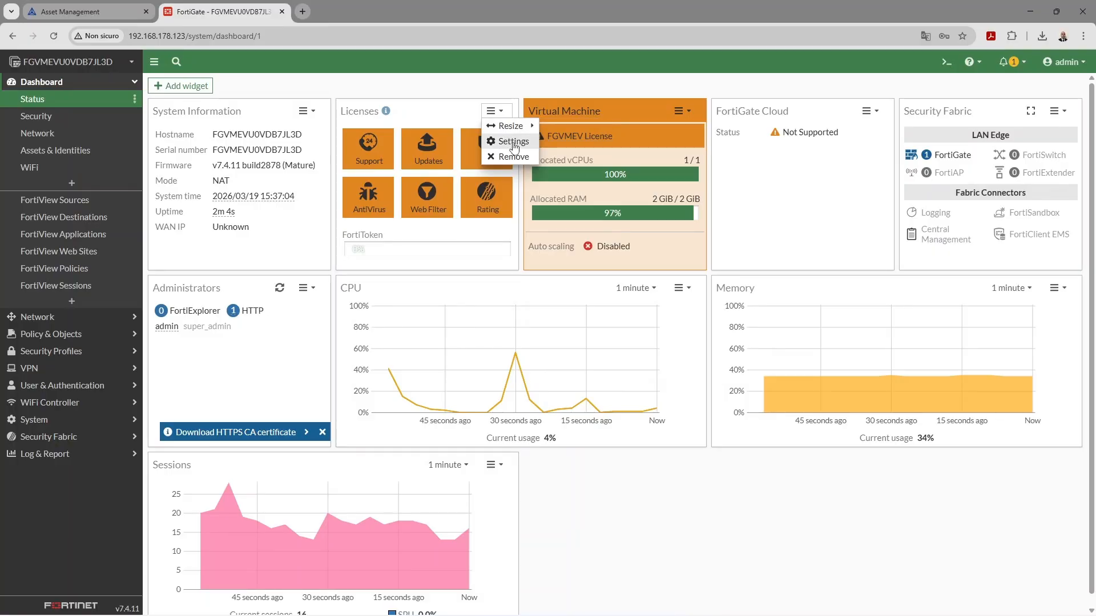
left_click(612, 105)
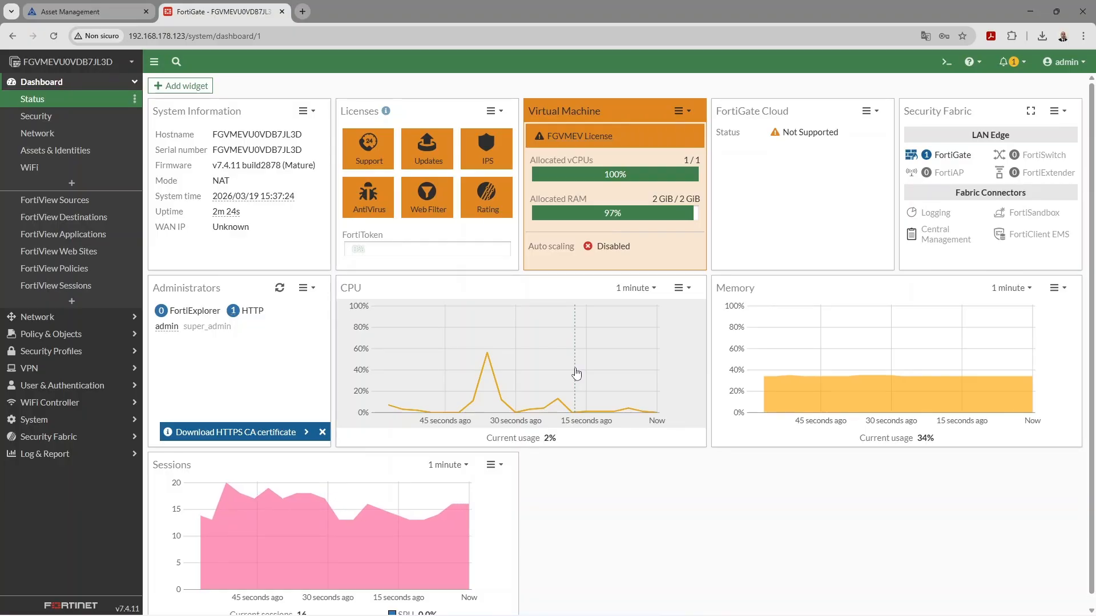
Run 'get system status' in the CLI Console and highlight the serial number and License Status: Valid
left_click(946, 62)
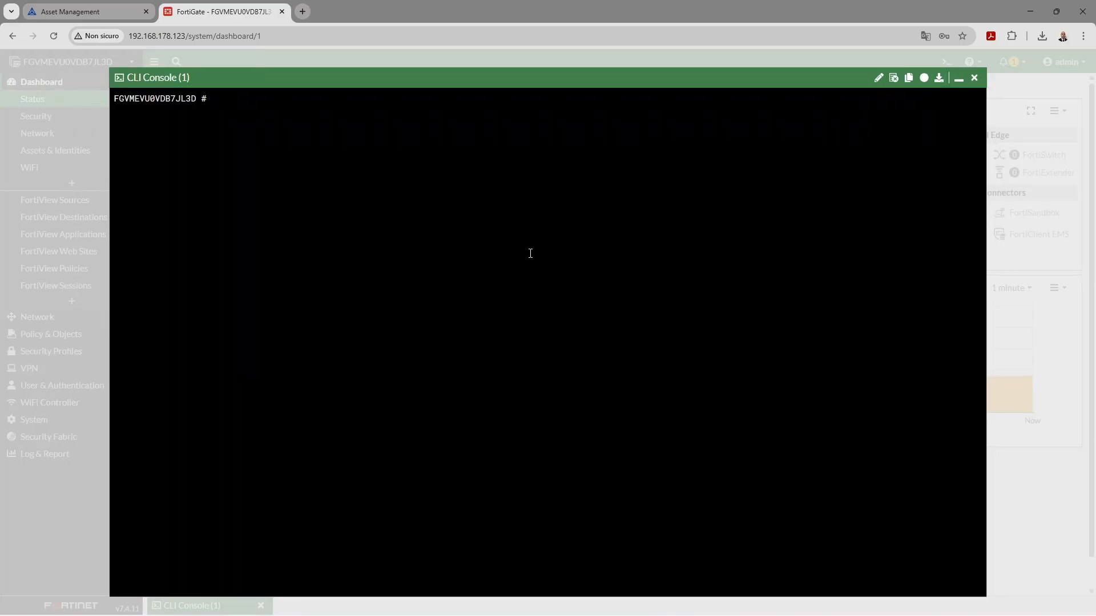
type("get system status")
key("Return")
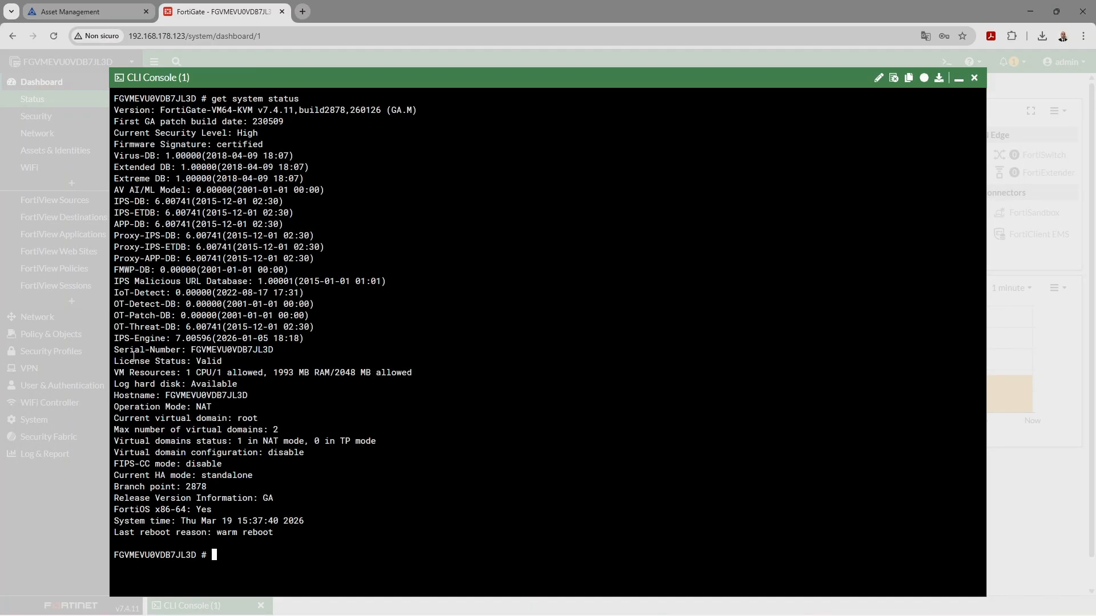
left_click_drag(116, 350, 246, 357)
left_click(264, 352)
double_click(264, 352)
left_click_drag(117, 362, 202, 362)
double_click(220, 362)
Ping 8.8.8.8 from the console with 0% loss, then close it
left_click(411, 413)
type("execute ping 8.8.8.8")
key("Return")
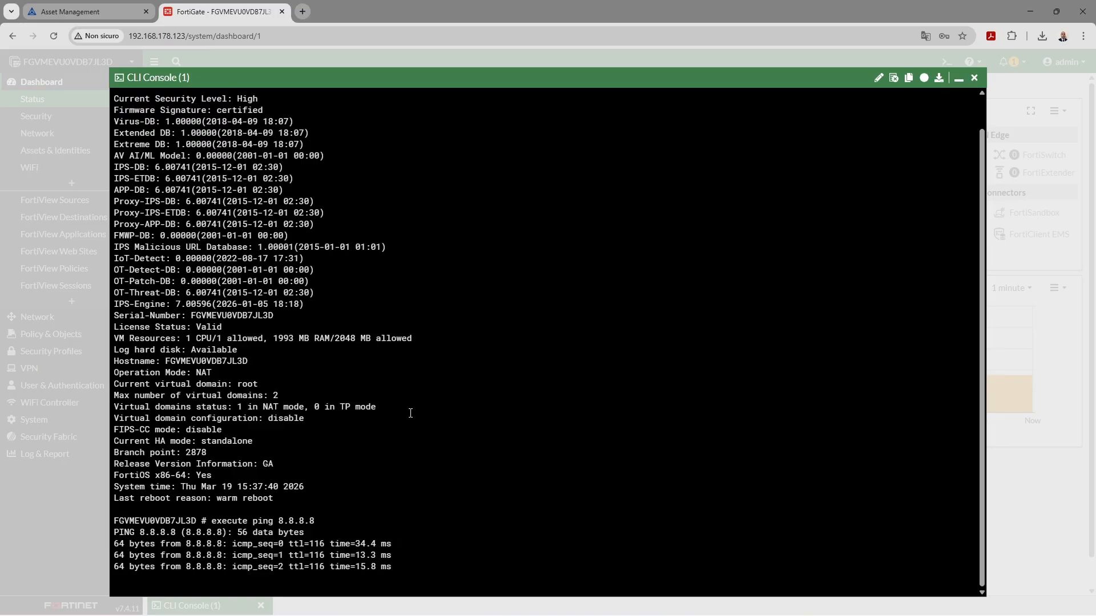
left_click(974, 77)
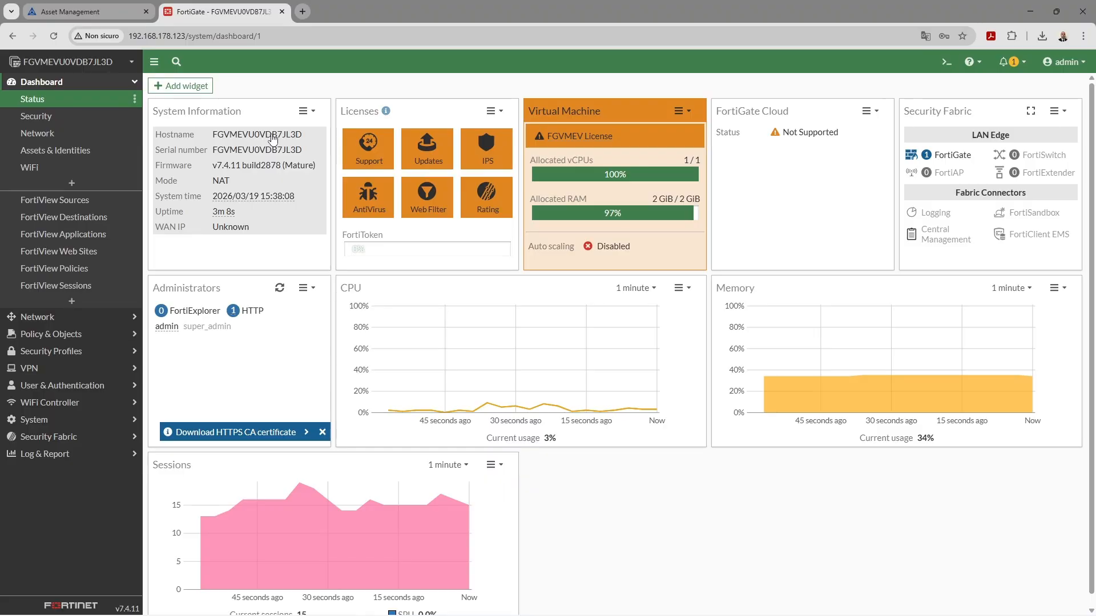
Reach System > Settings through the hostname shortcut in the System Information widget
left_click(306, 114)
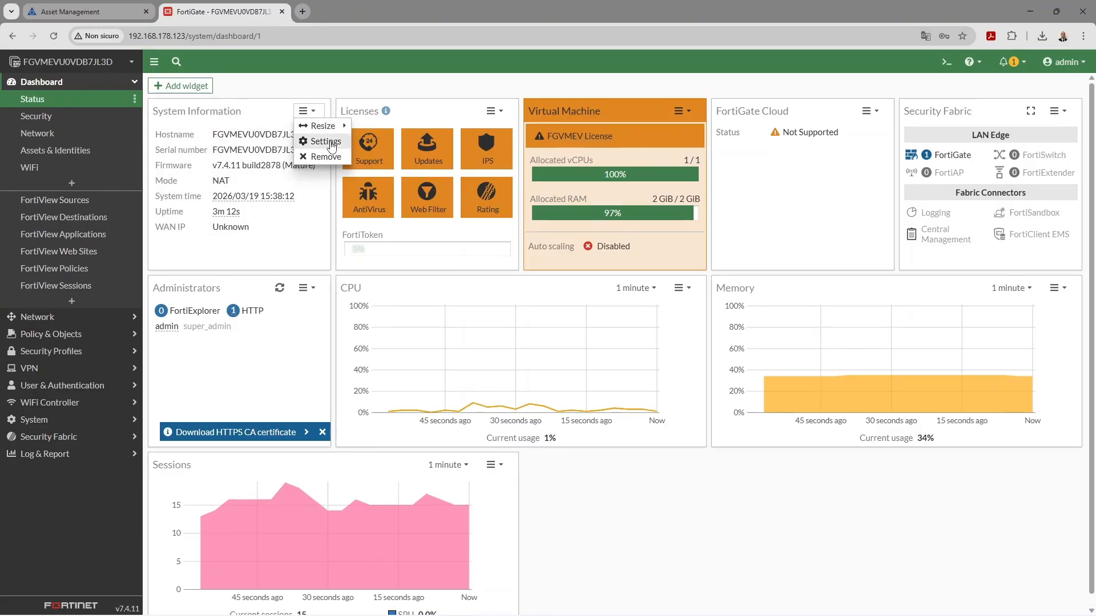
left_click(326, 141)
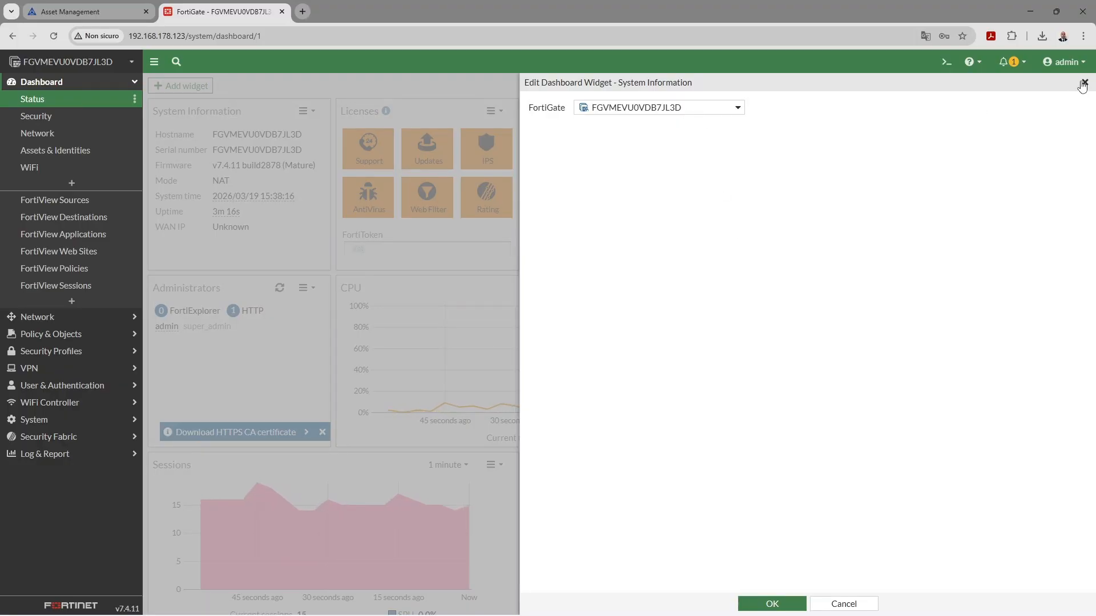
key("Escape")
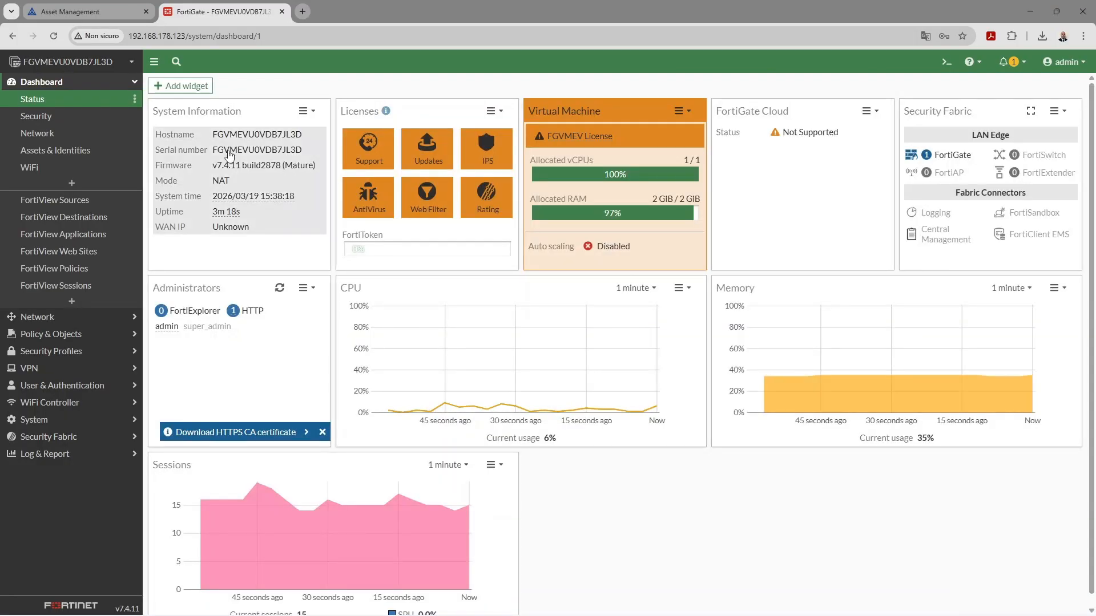
left_click(229, 152)
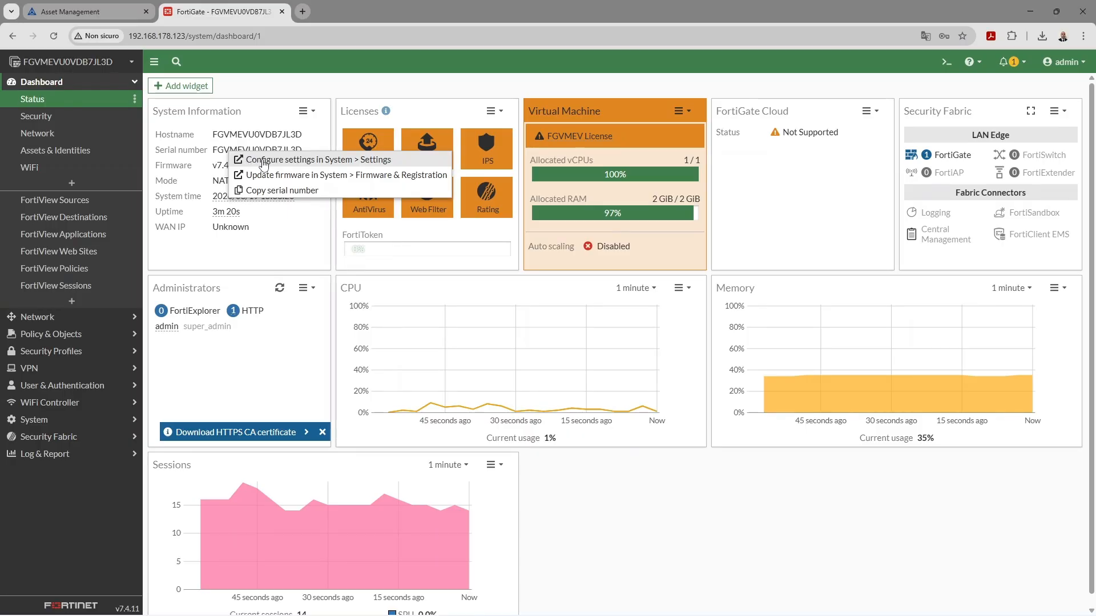
left_click(303, 110)
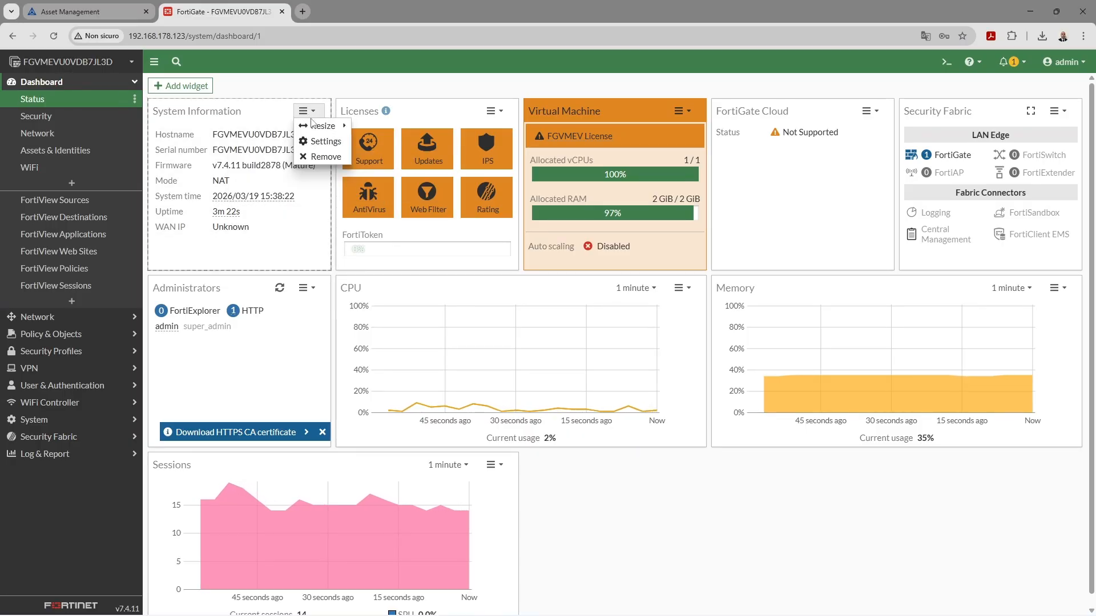
mouse_move(316, 127)
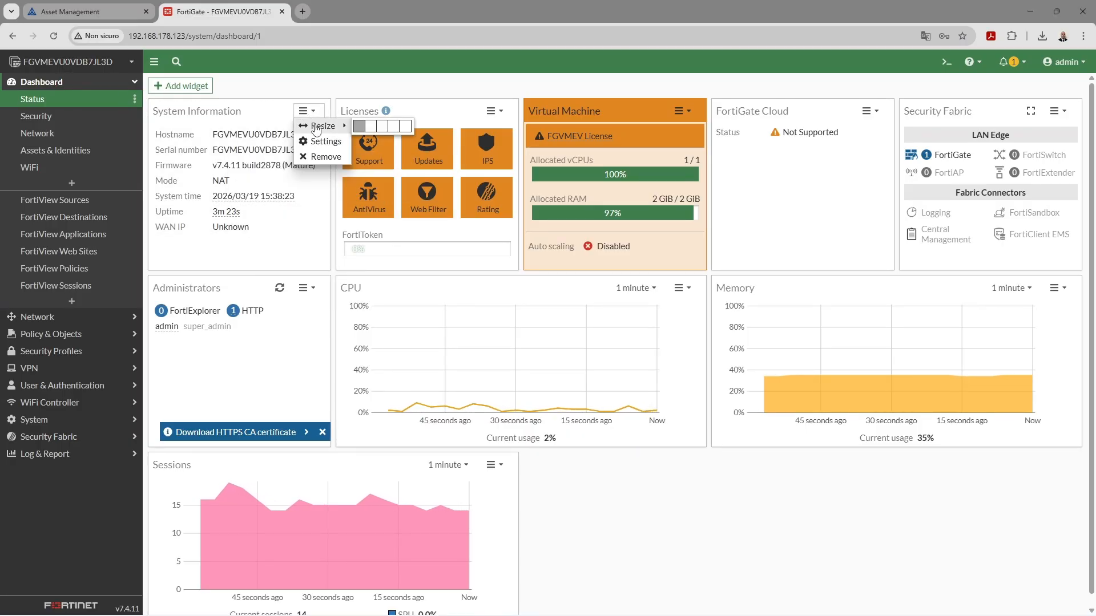
left_click(257, 151)
double_click(268, 134)
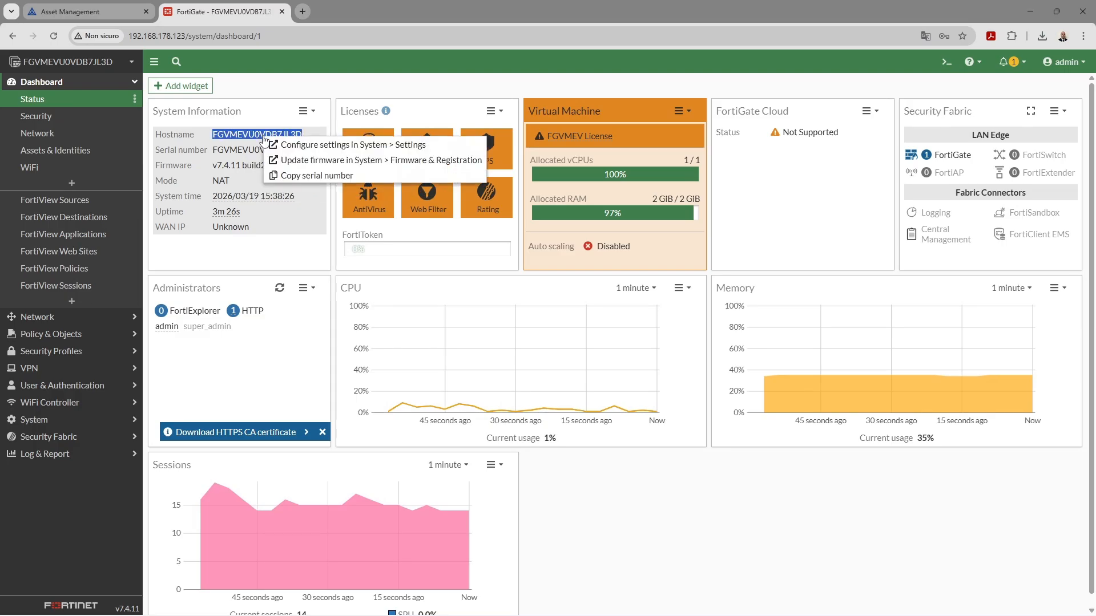
left_click(291, 146)
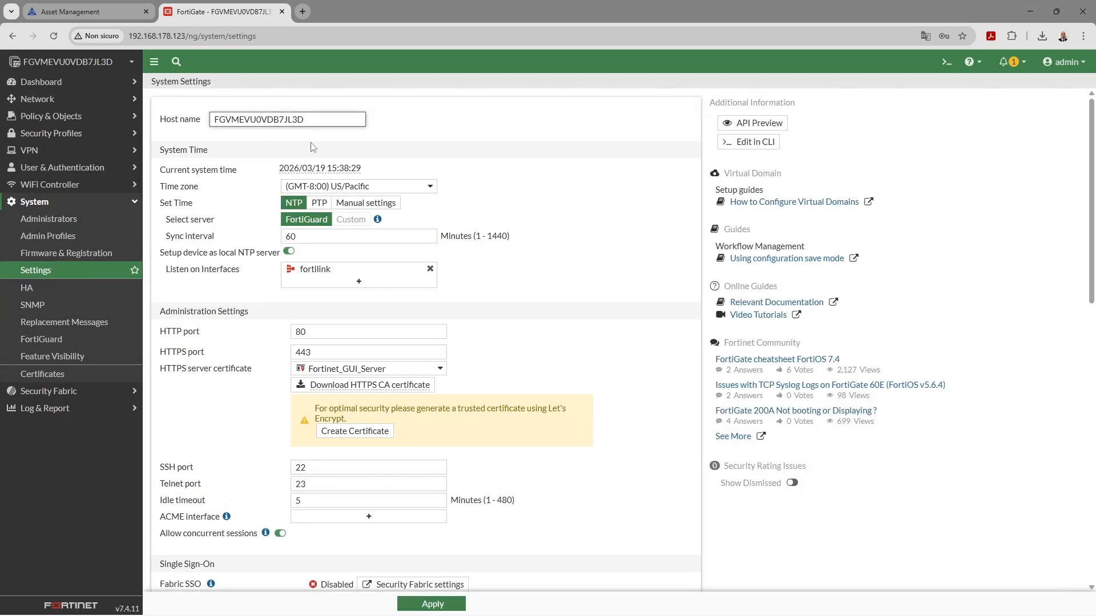
Change the host name to FCA-LABS, apply and confirm, then return to the Status dashboard
left_click_drag(308, 124, 164, 124)
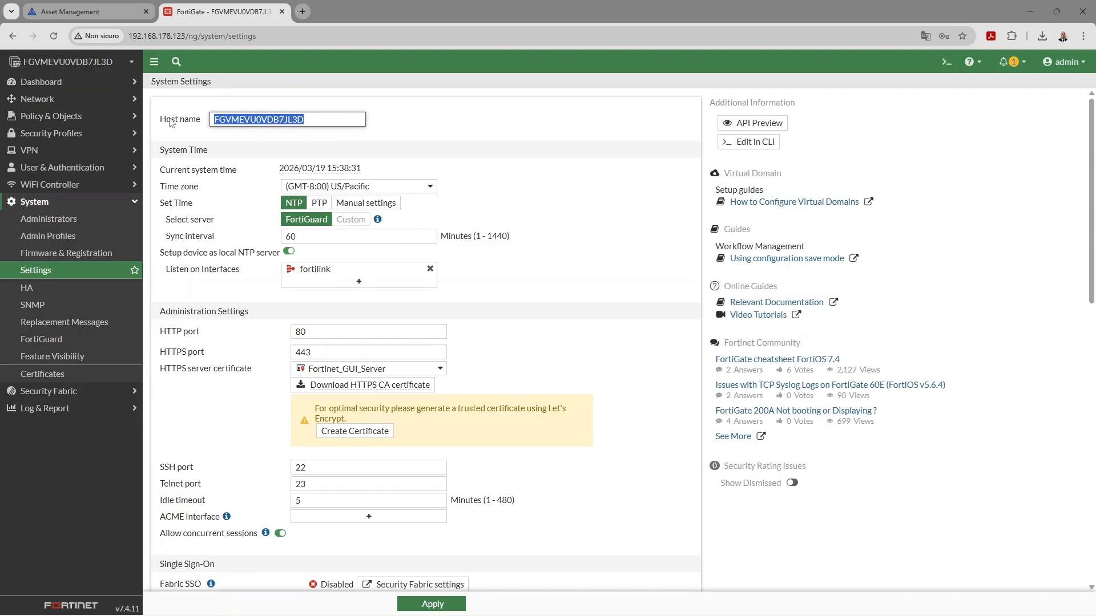
type("FCA-LABS")
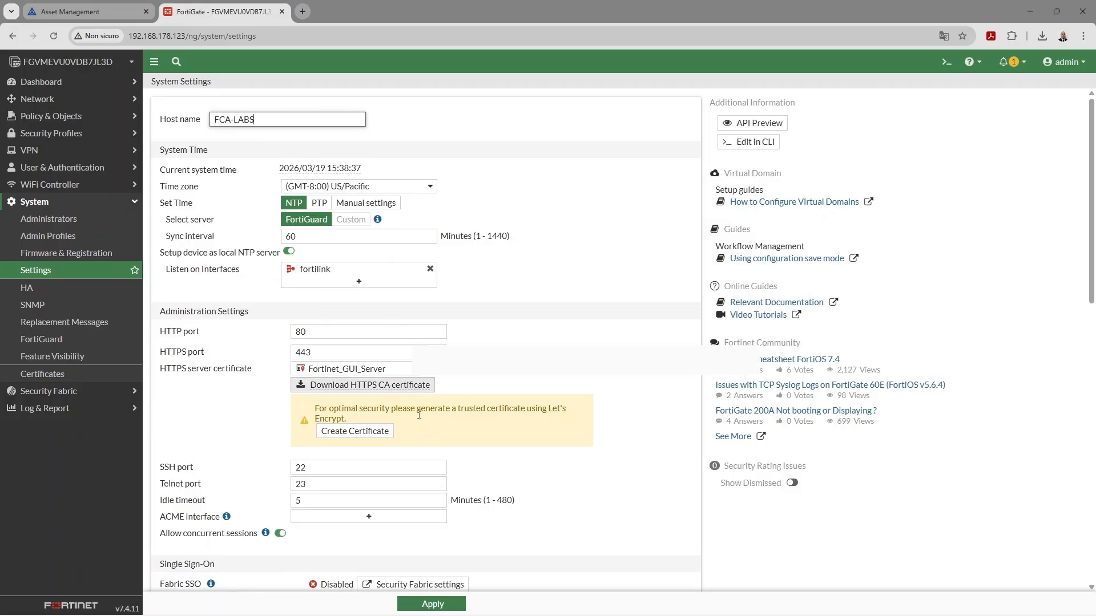
left_click(431, 604)
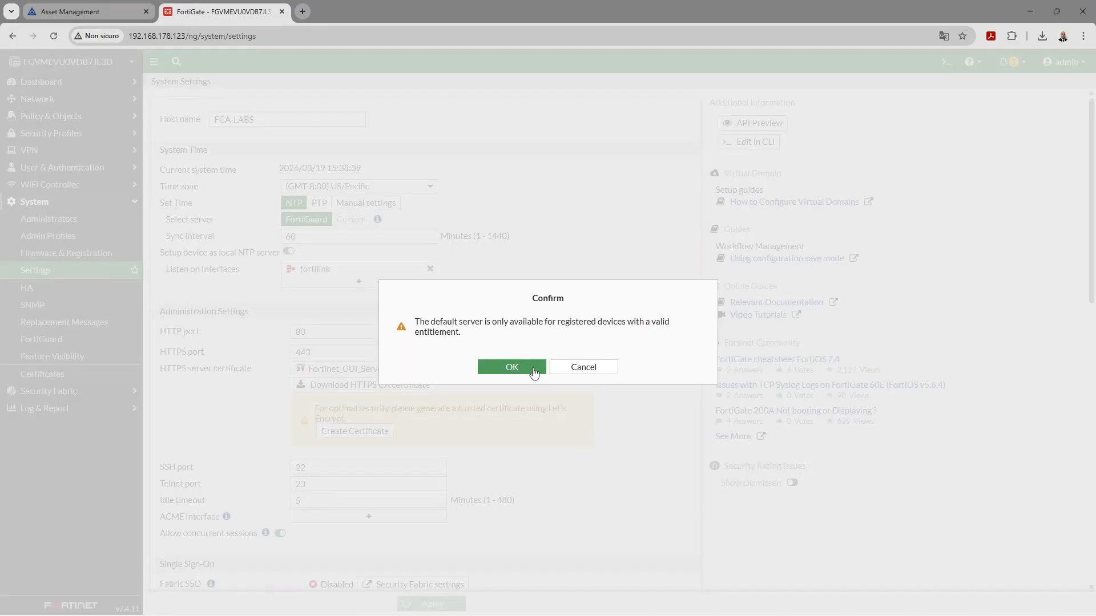
left_click(536, 370)
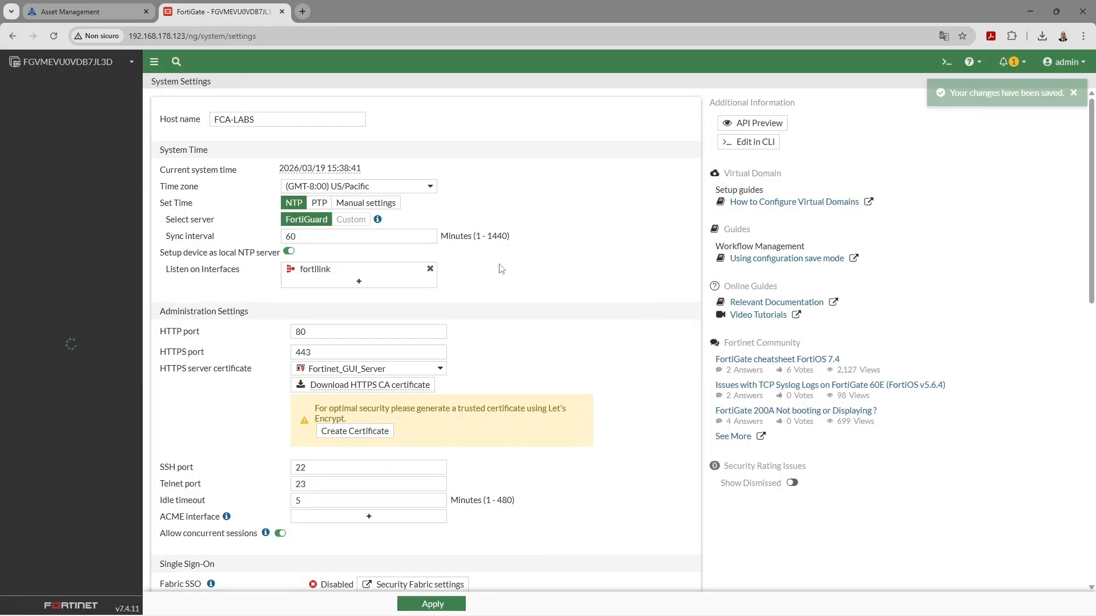
left_click(57, 82)
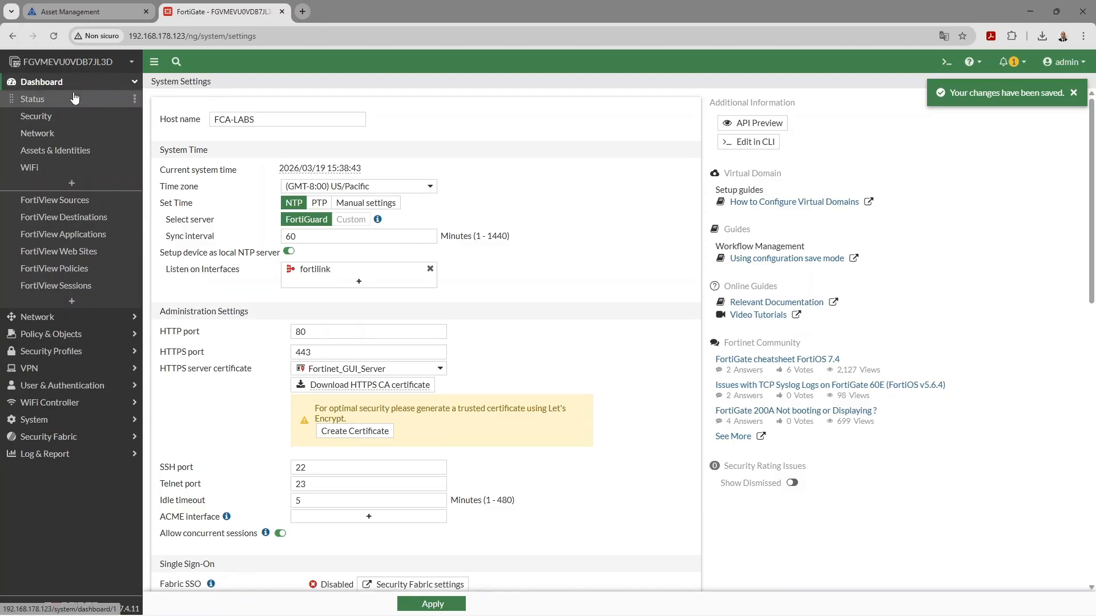
left_click(78, 98)
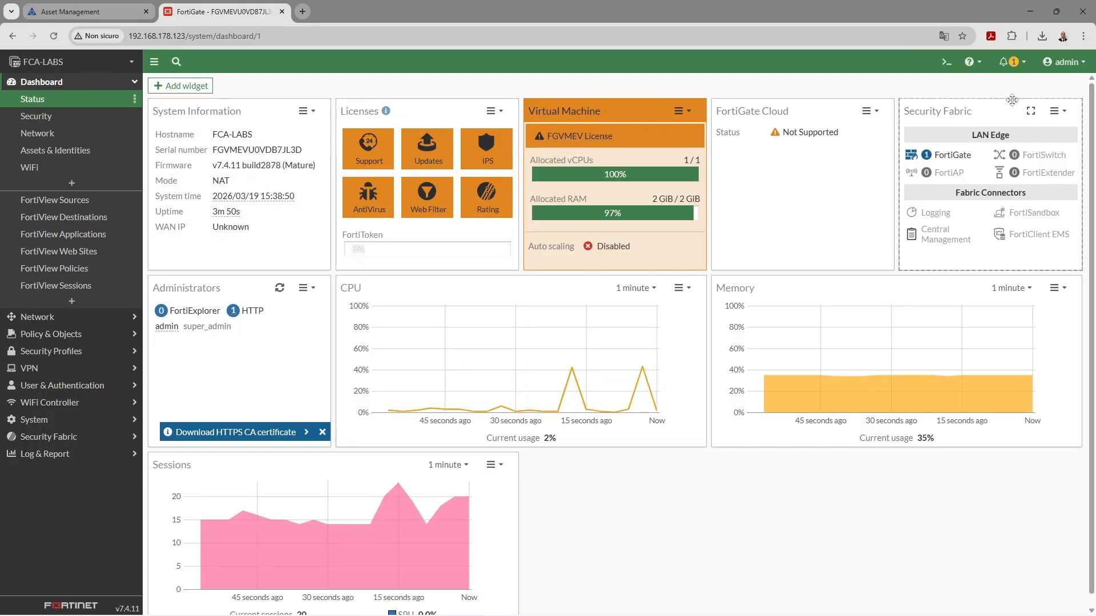
Verify the FCA-LABS hostname in the CLI Console prompt, then close the console
left_click(946, 62)
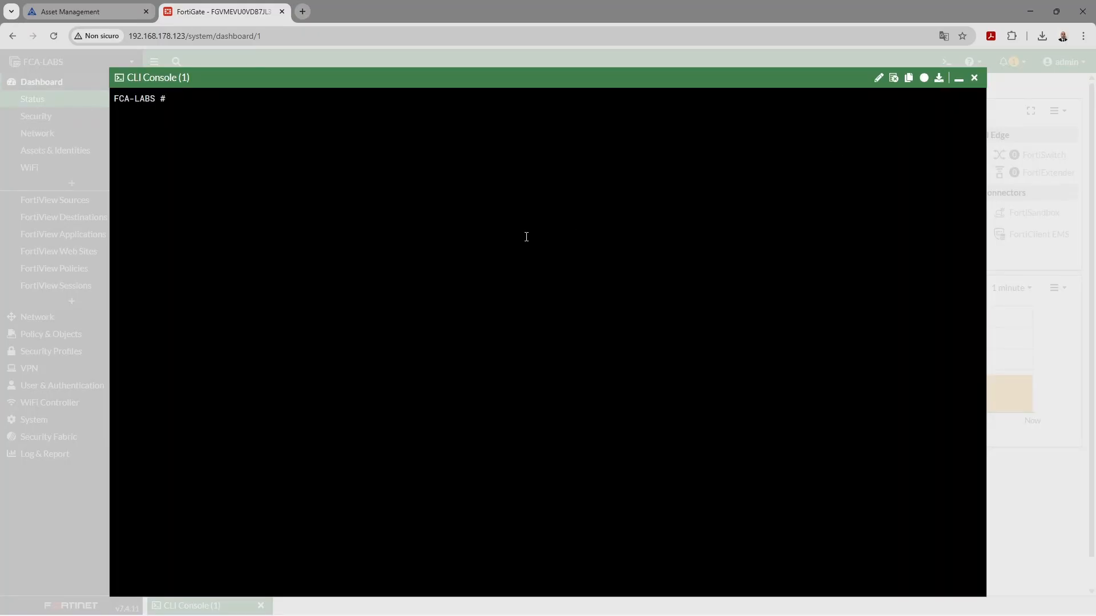
left_click_drag(162, 100, 119, 97)
left_click(974, 79)
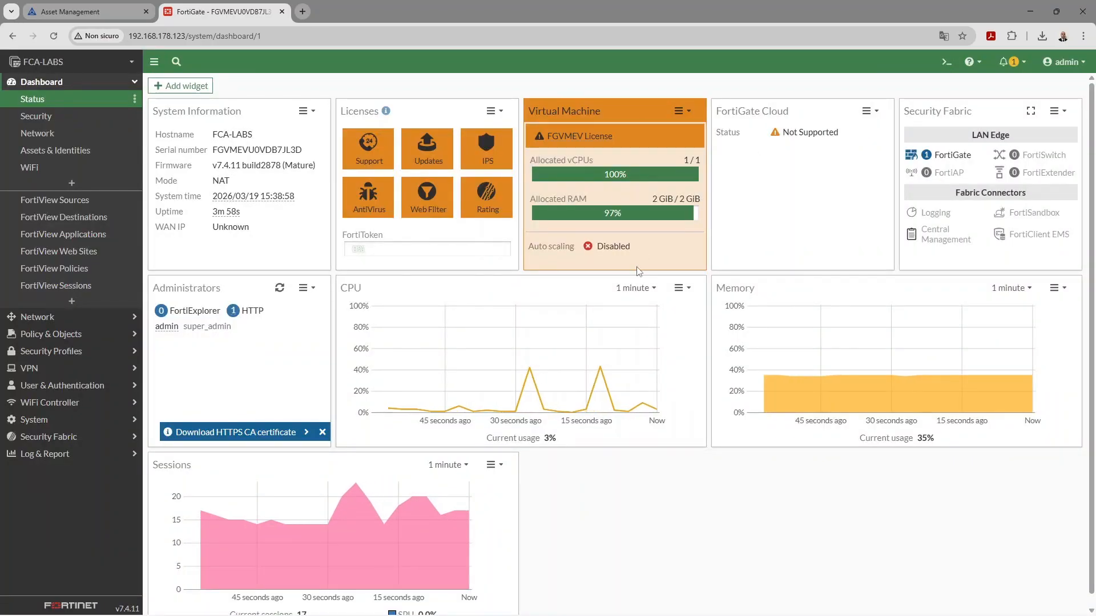